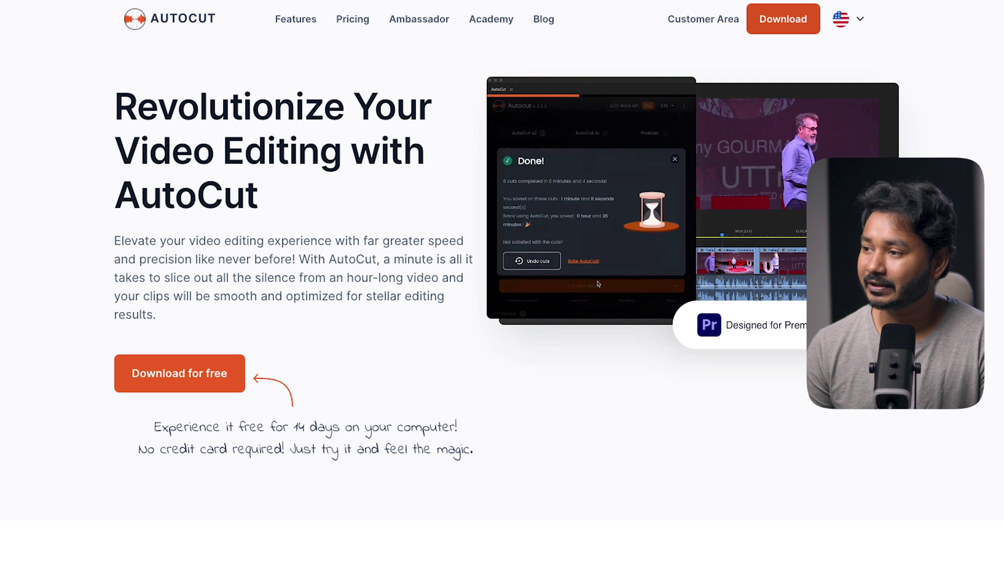
# - Switch to Creative Cloud, clear the filters on the marketplace's plugins, and search all plugins for "autocut"
pyautogui.click(704, 7)
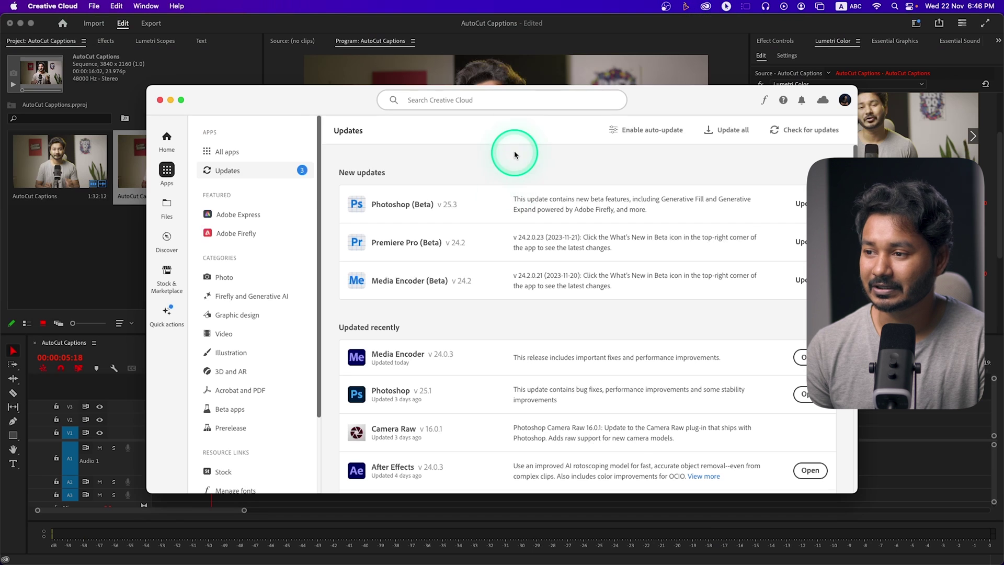
pyautogui.click(167, 276)
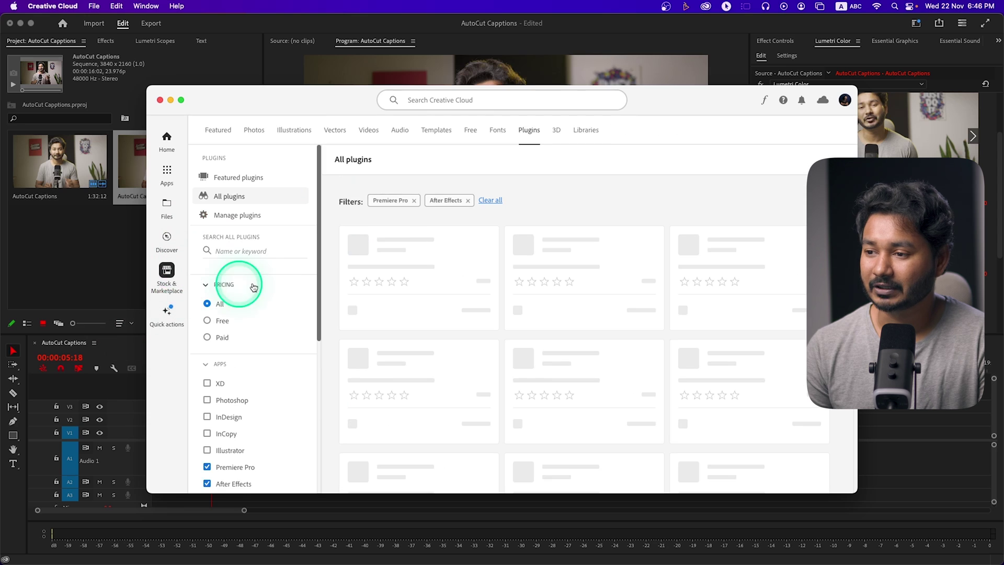
pyautogui.click(490, 201)
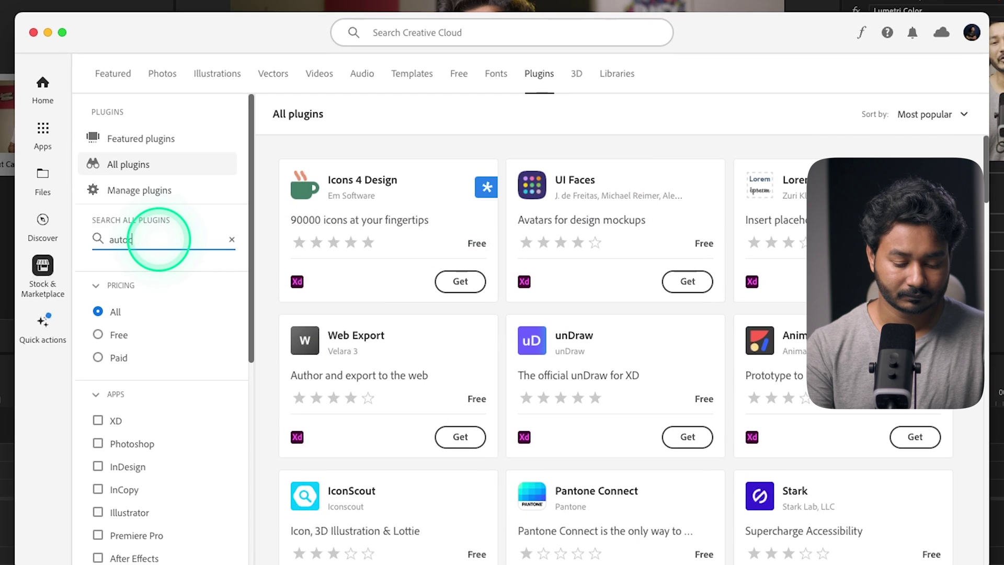
pyautogui.press('Return')
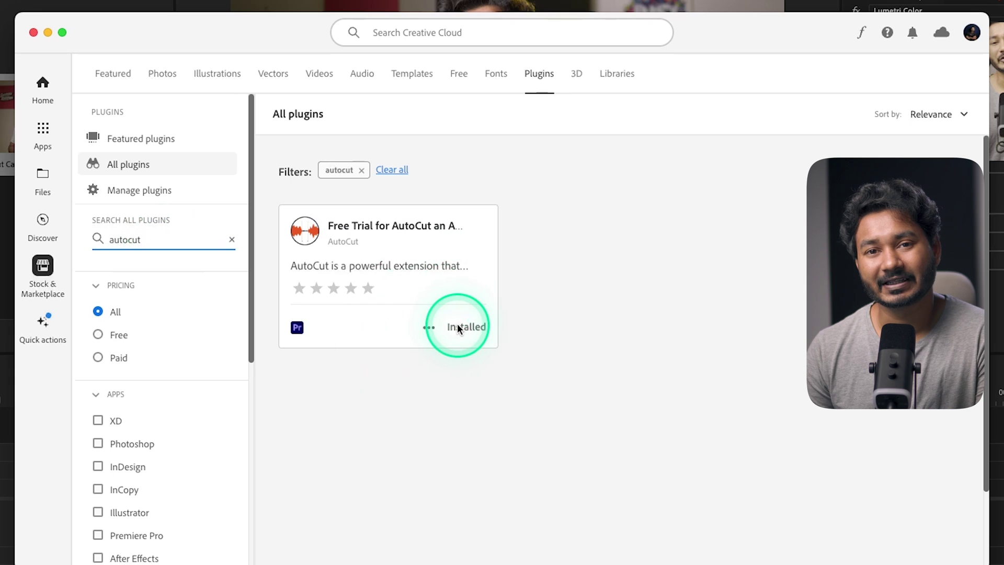
# - Return to Premiere Pro and open the AutoCut extension
pyautogui.click(84, 62)
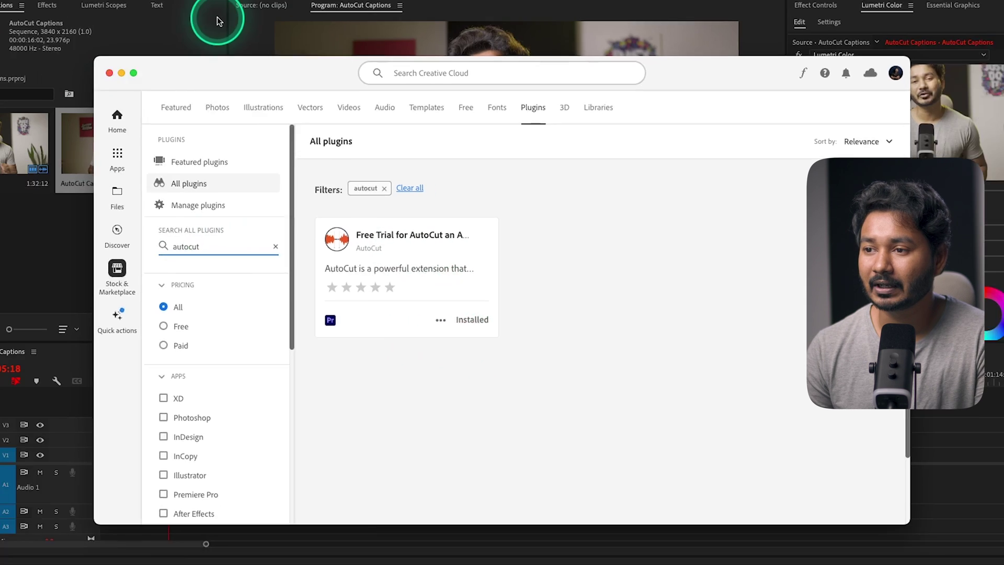
pyautogui.click(204, 19)
pyautogui.click(336, 7)
pyautogui.moveTo(399, 49)
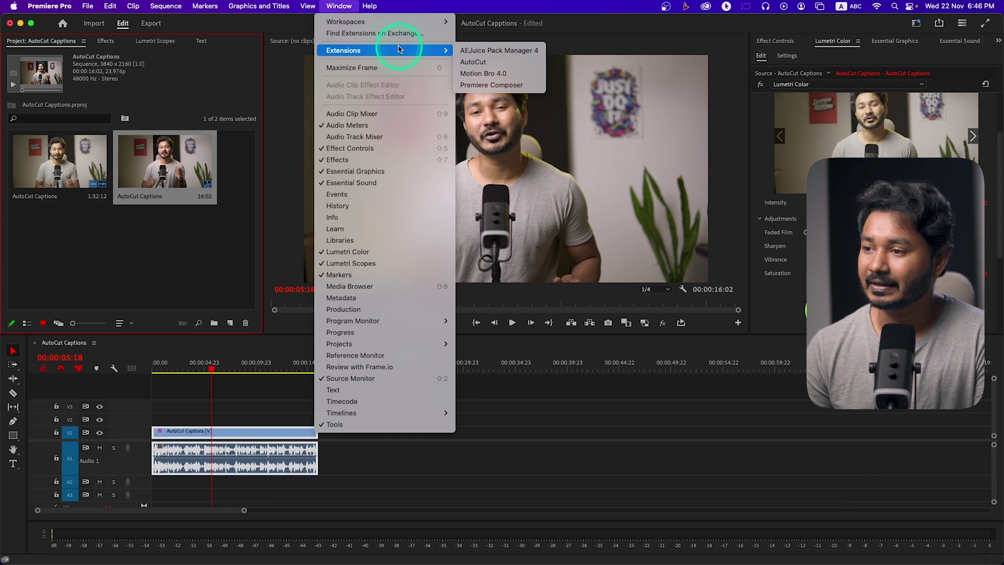
pyautogui.click(479, 62)
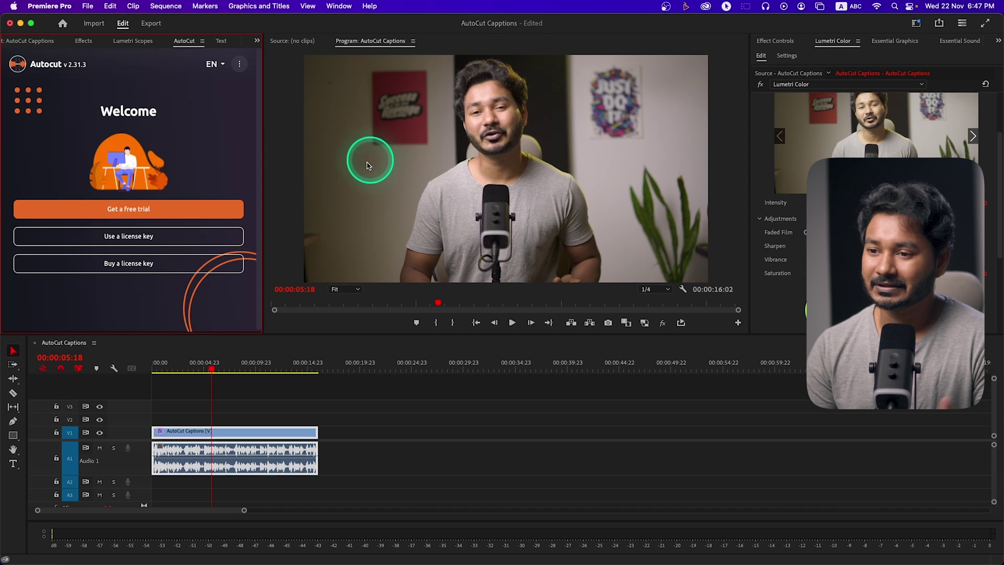
# - Choose to use an existing AutoCut license and paste the license key to activate the extension
pyautogui.click(149, 241)
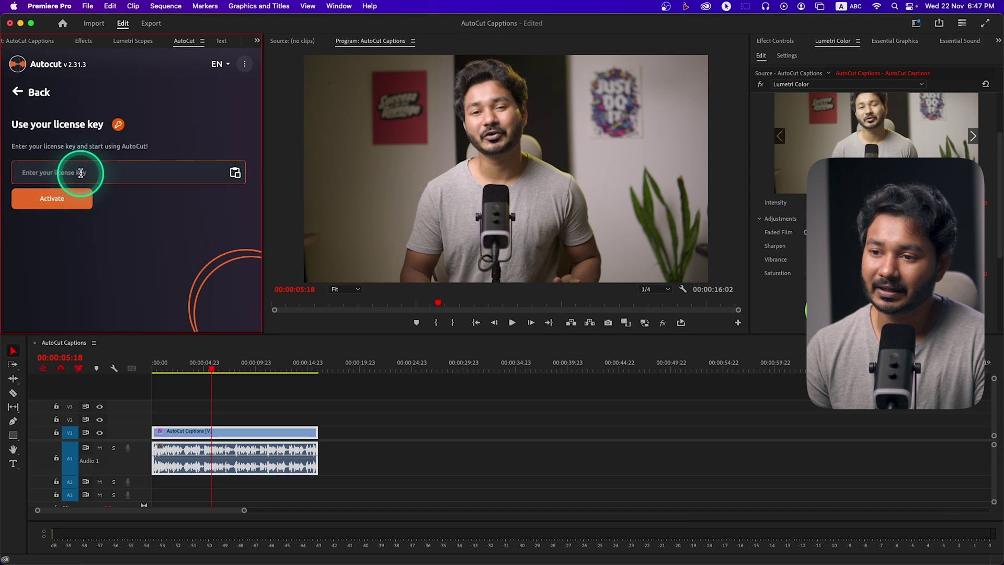
pyautogui.press('super+v')
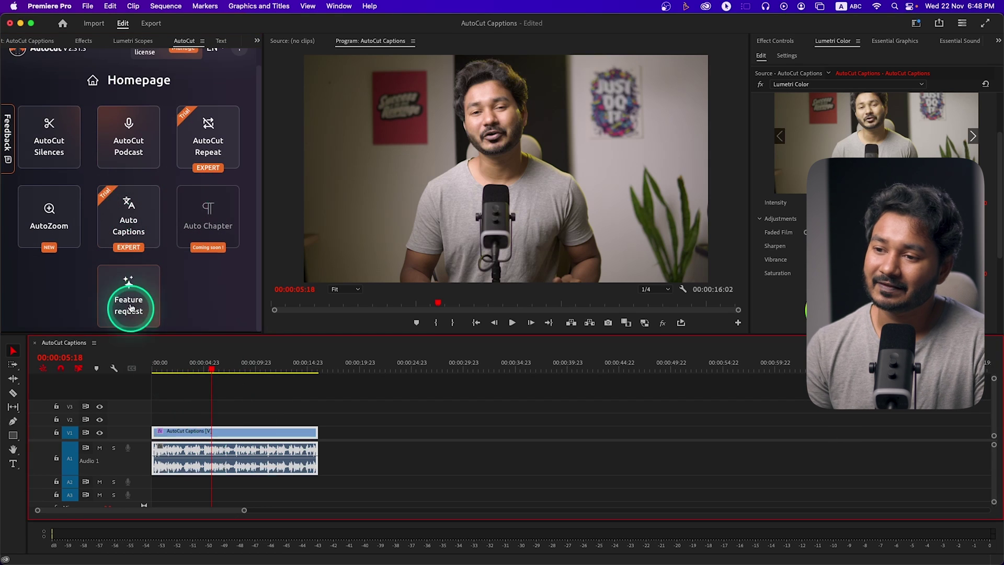
# - Open AutoCut's Auto Captions feature and process the timeline clip with English as the audio language
pyautogui.click(140, 222)
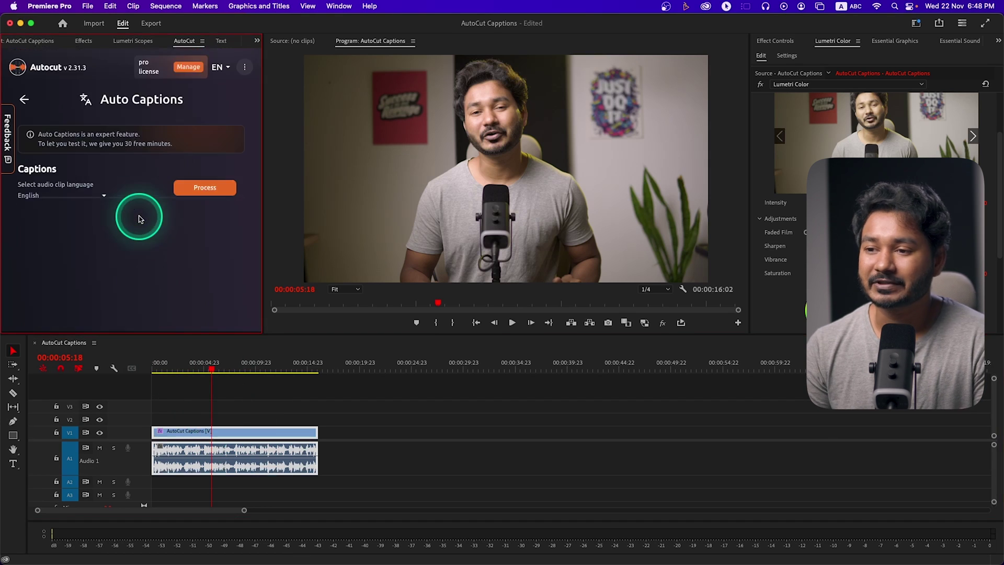
pyautogui.click(84, 196)
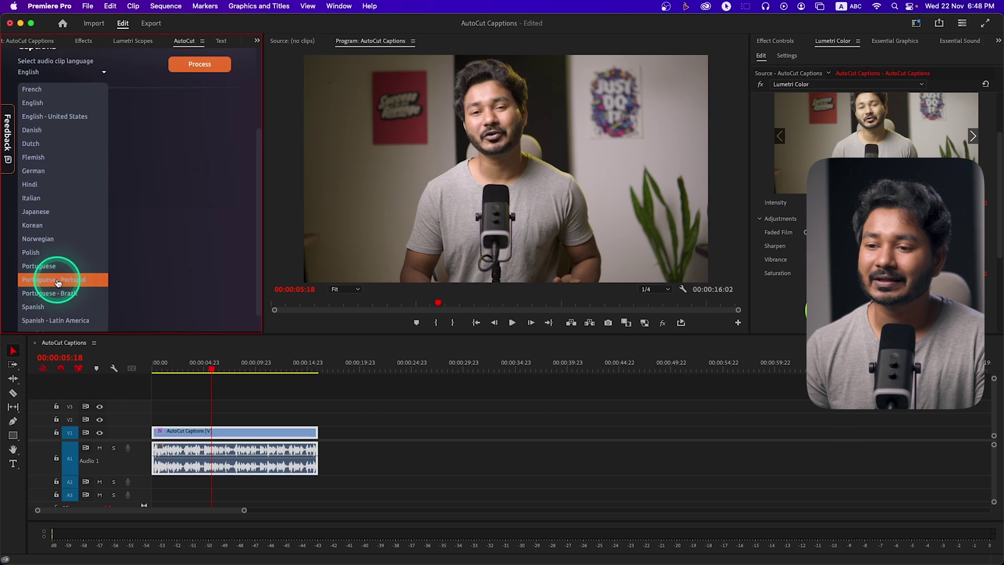
pyautogui.scroll(3, 57, 282)
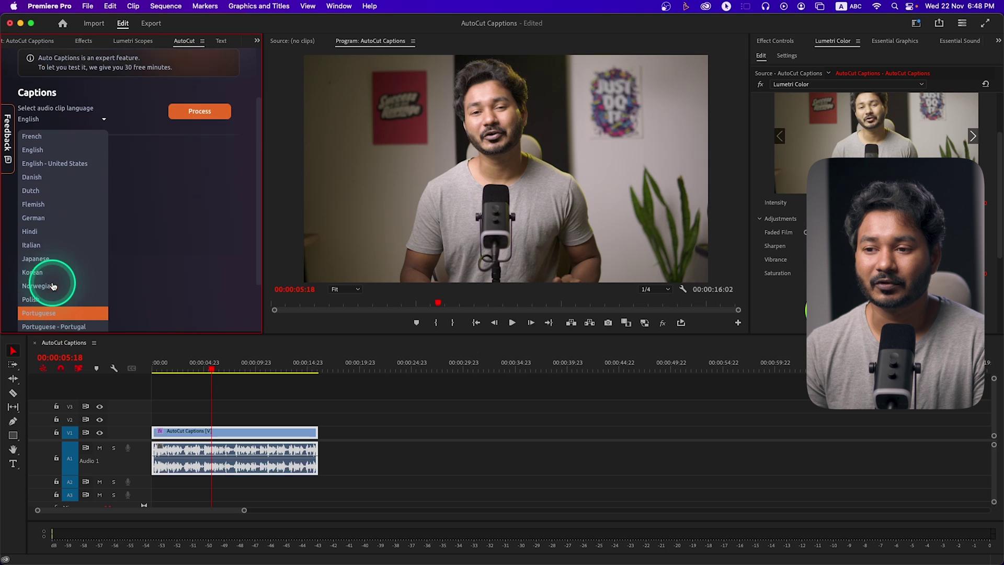
pyautogui.click(199, 170)
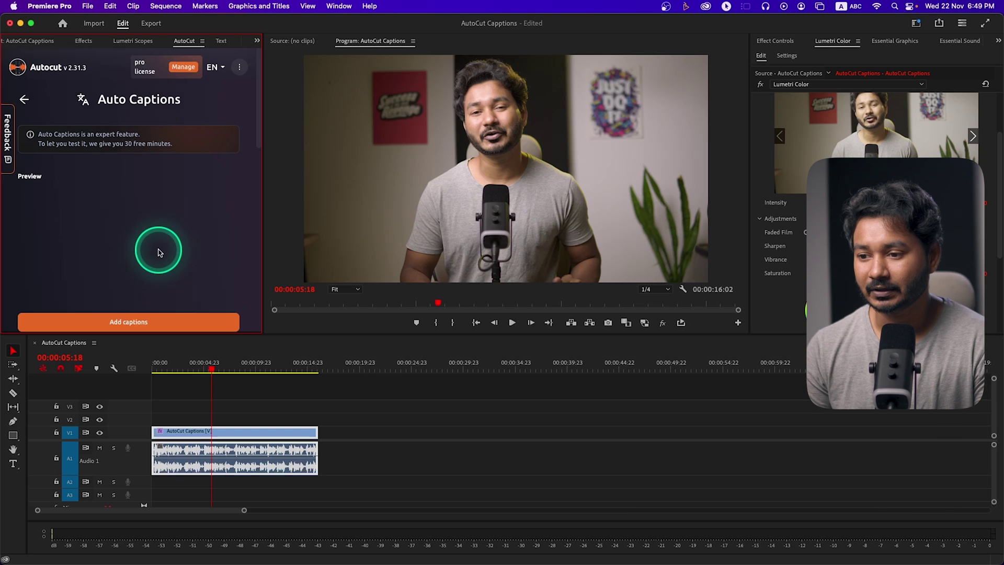
# - Try the Geneva - Regular font for the captions
pyautogui.scroll(-2, 163, 250)
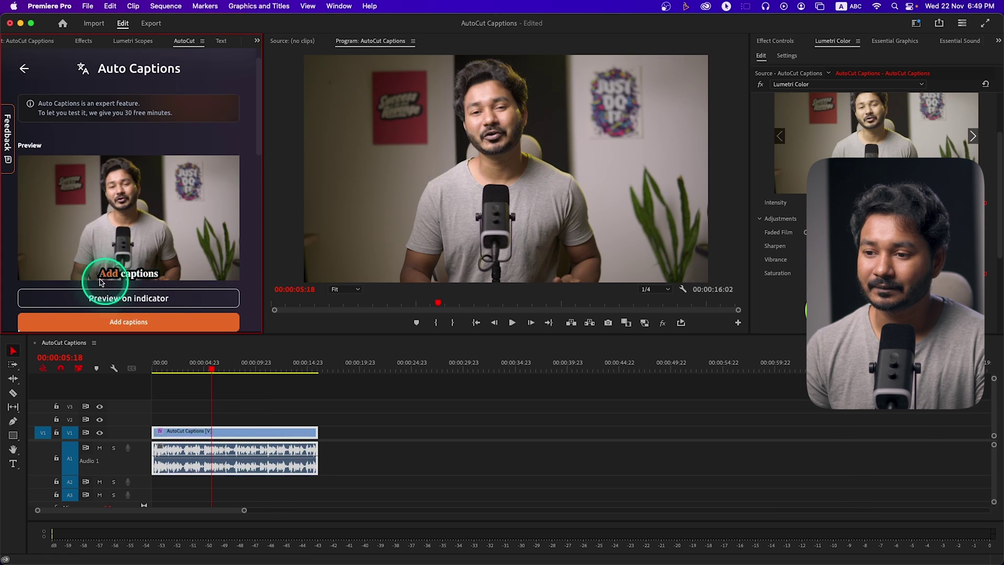
pyautogui.scroll(-2, 135, 251)
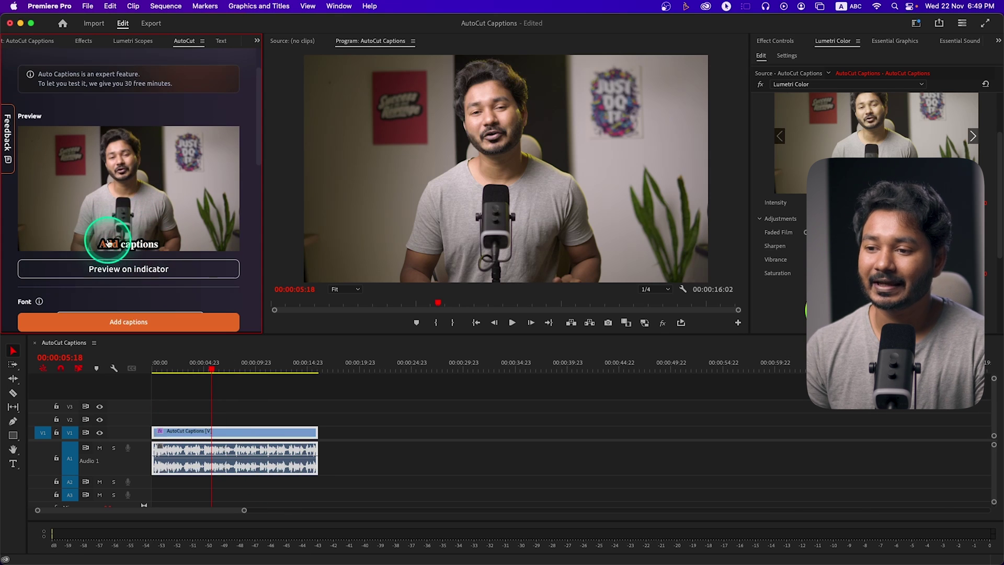
pyautogui.scroll(-6, 157, 209)
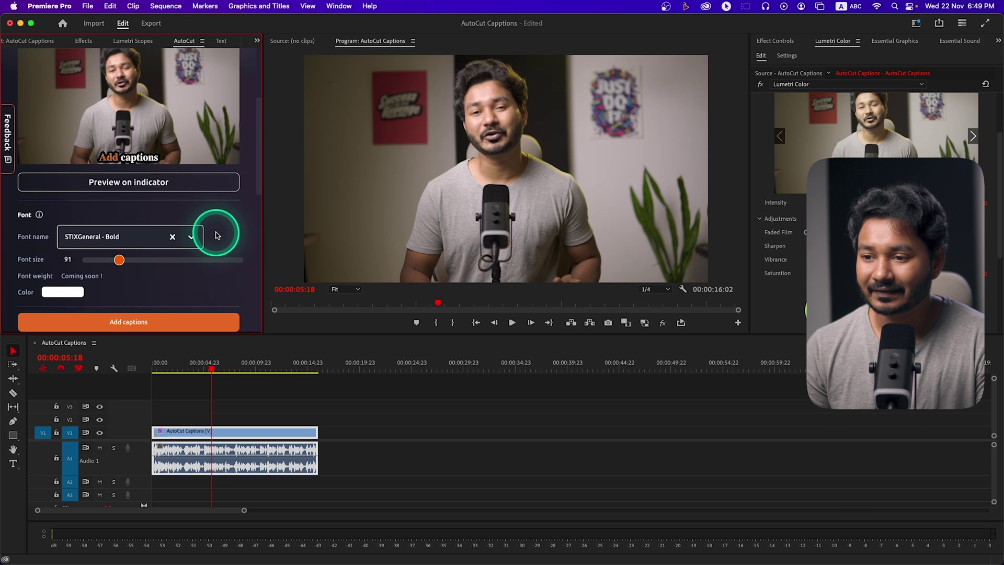
pyautogui.scroll(-5, 195, 234)
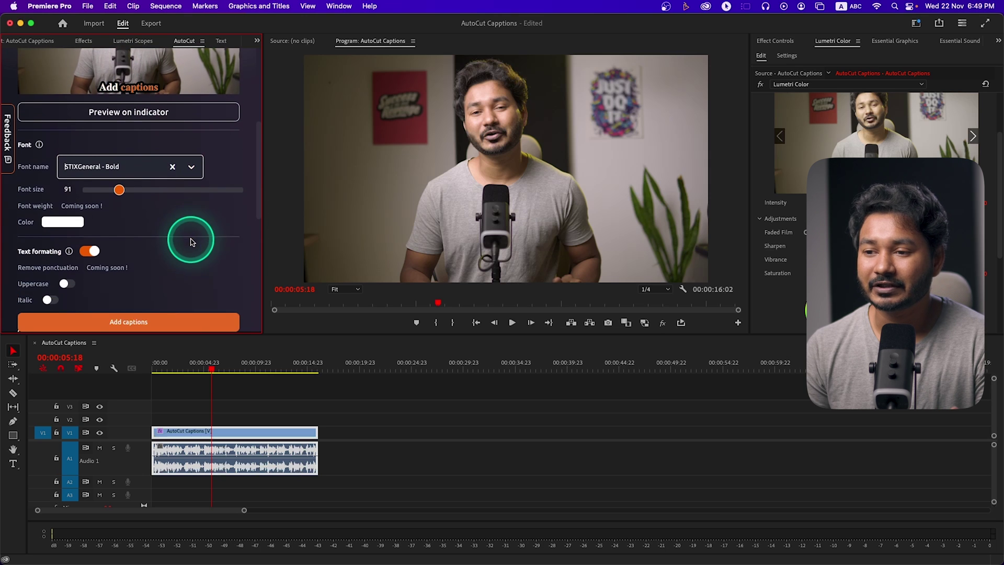
pyautogui.click(192, 164)
pyautogui.scroll(-2, 147, 228)
pyautogui.scroll(2, 157, 217)
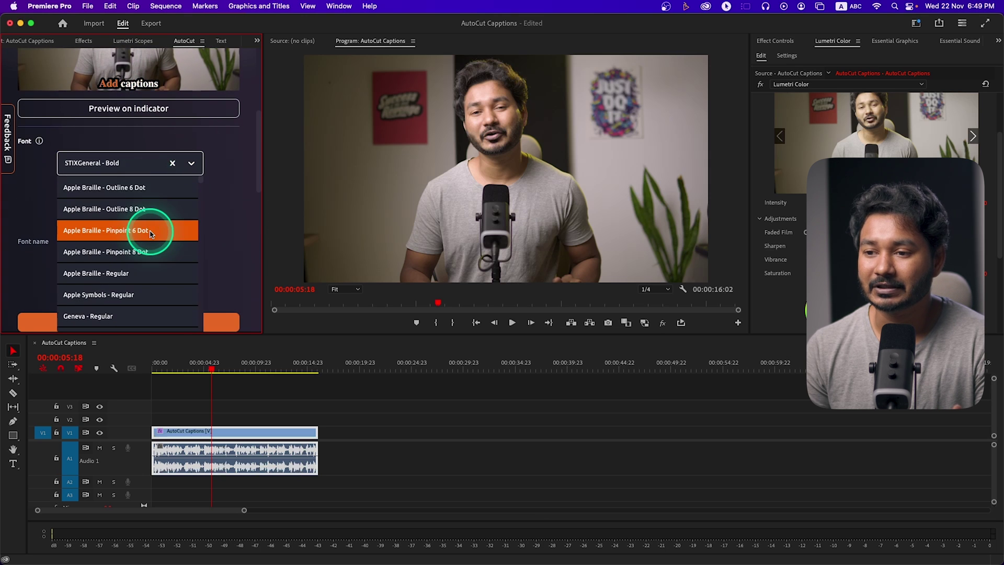
pyautogui.scroll(-2, 152, 277)
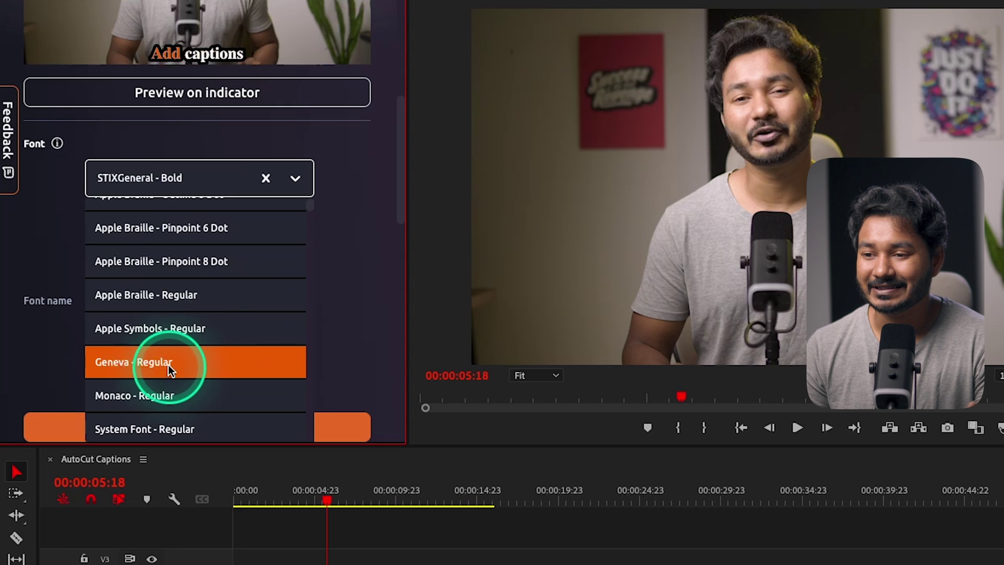
pyautogui.click(168, 364)
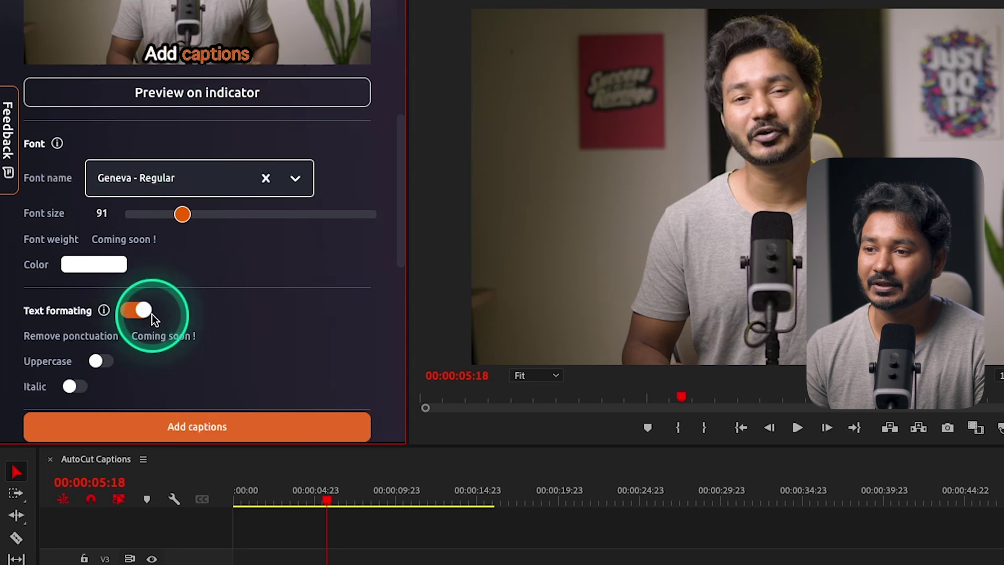
# - Set the caption font to Noto Sans NKo - Regular
pyautogui.click(299, 175)
pyautogui.scroll(-5, 256, 335)
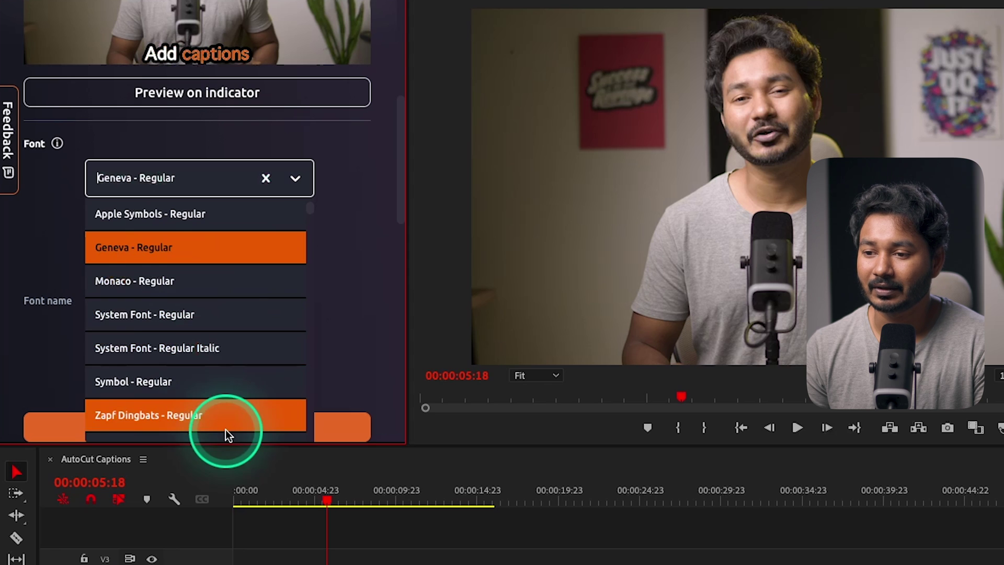
pyautogui.scroll(-3, 226, 413)
pyautogui.scroll(-20, 250, 372)
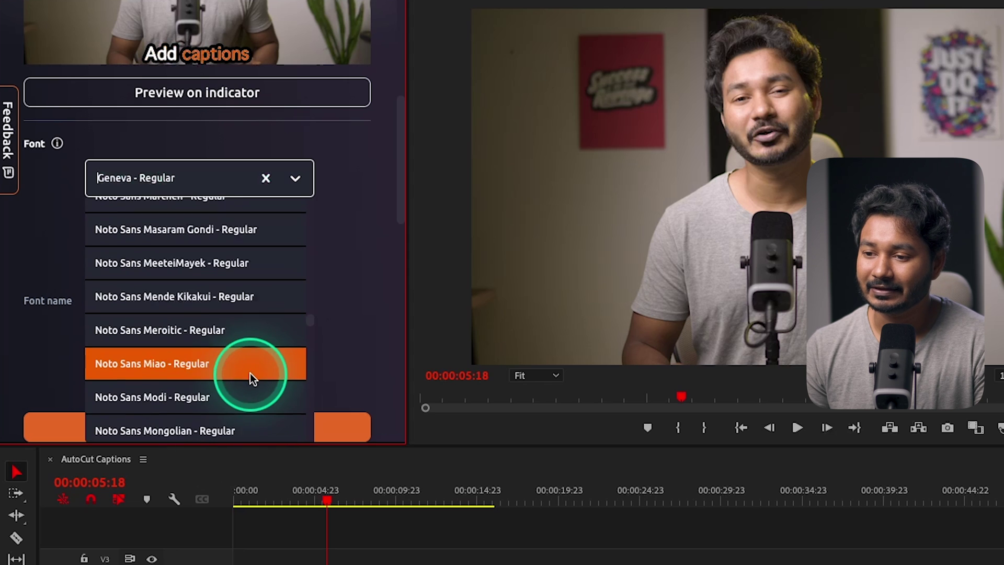
pyautogui.click(241, 299)
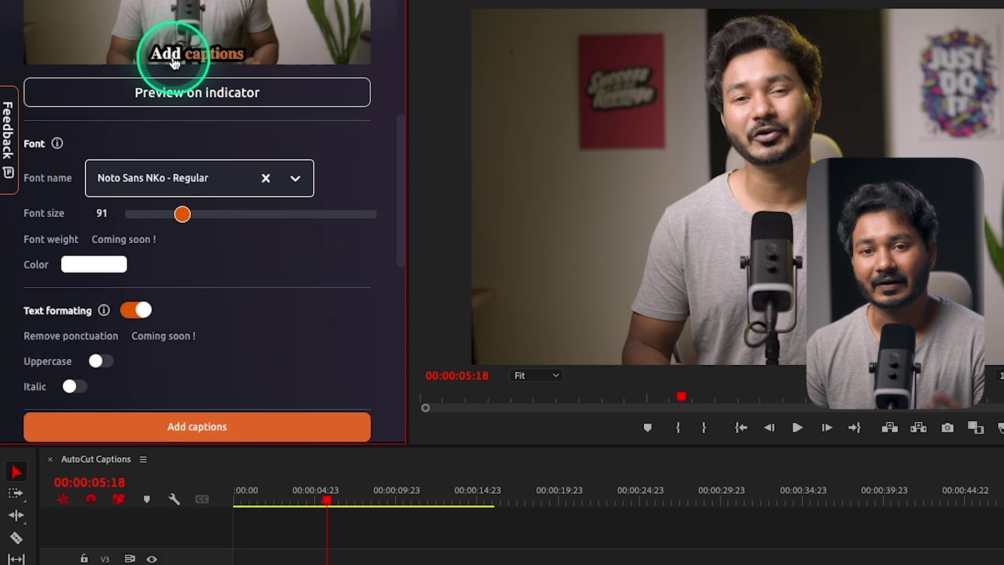
# - Try the caption text formatting with uppercase and italic, and turn both options back off
pyautogui.click(136, 311)
pyautogui.click(137, 311)
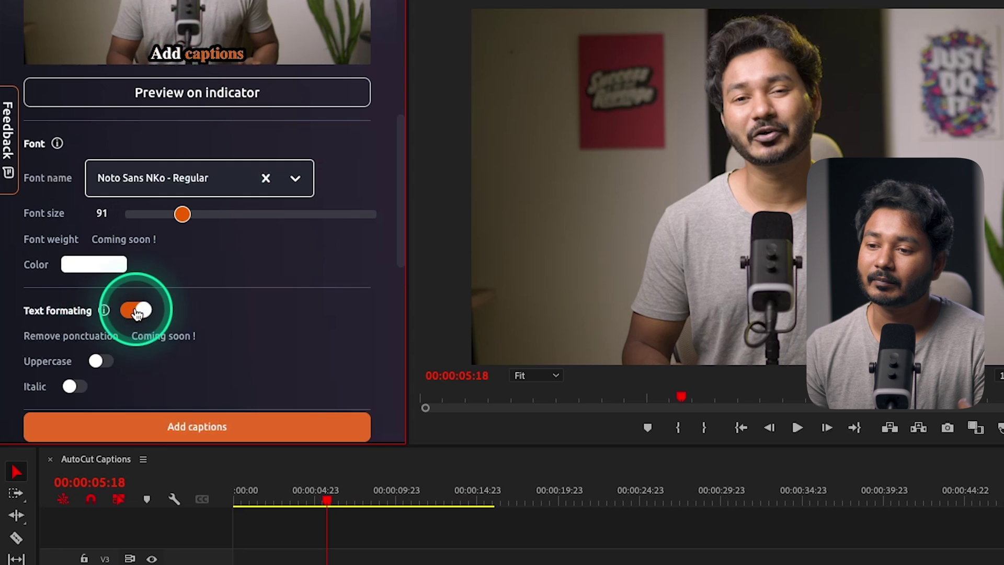
pyautogui.click(97, 361)
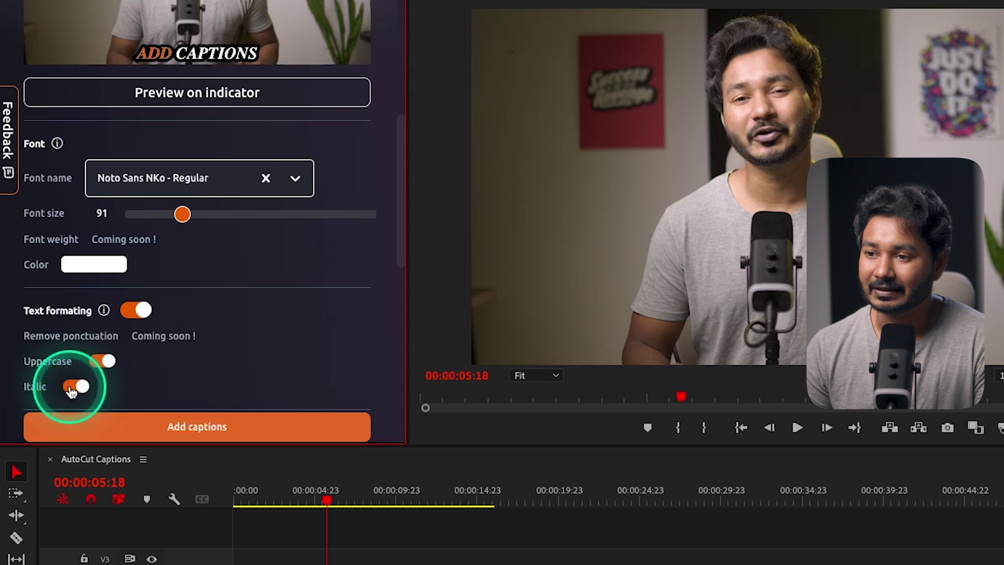
pyautogui.scroll(-1, 180, 336)
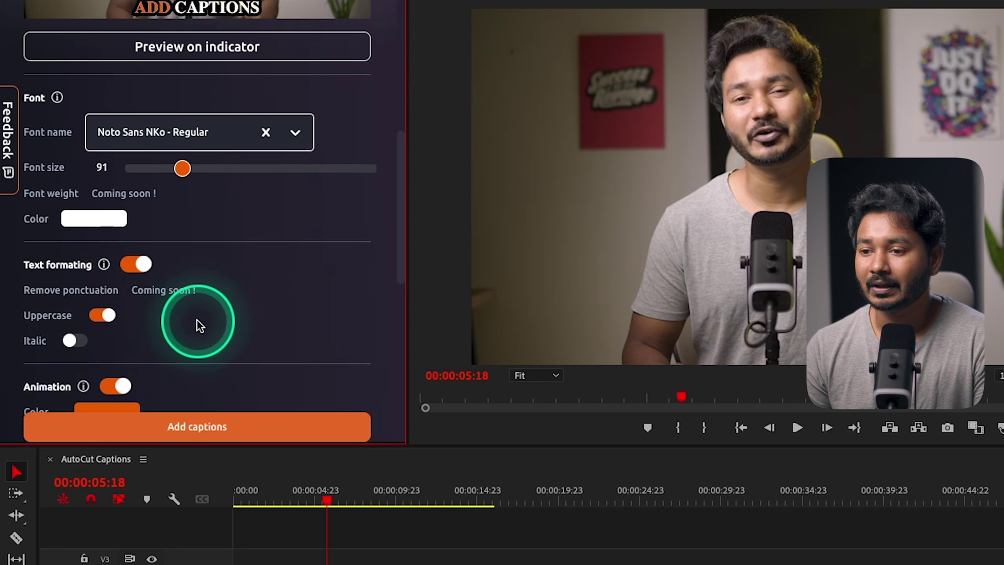
pyautogui.click(107, 314)
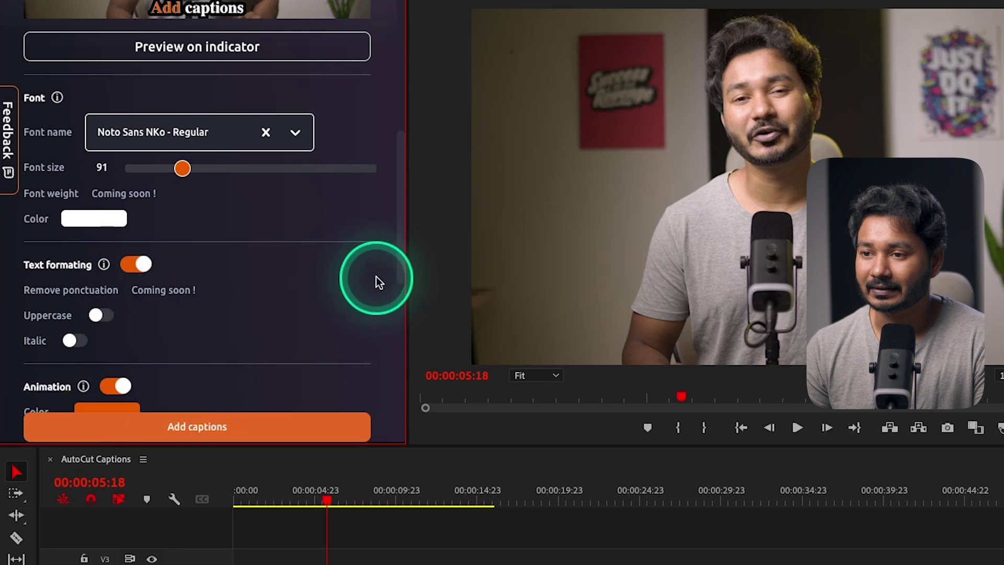
# - Turn the caption animation off and on again, and view its color choices
pyautogui.scroll(-2, 206, 282)
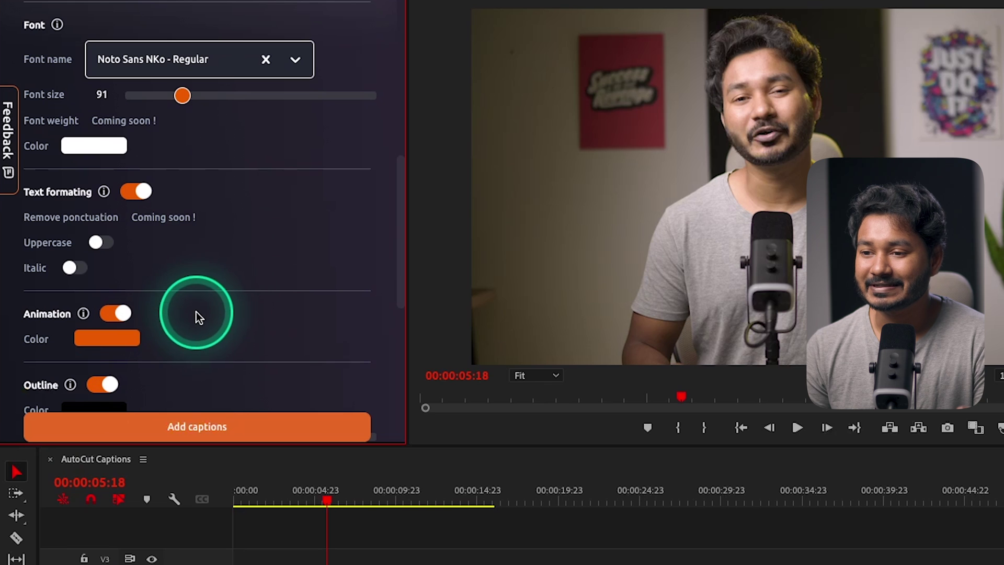
pyautogui.click(122, 313)
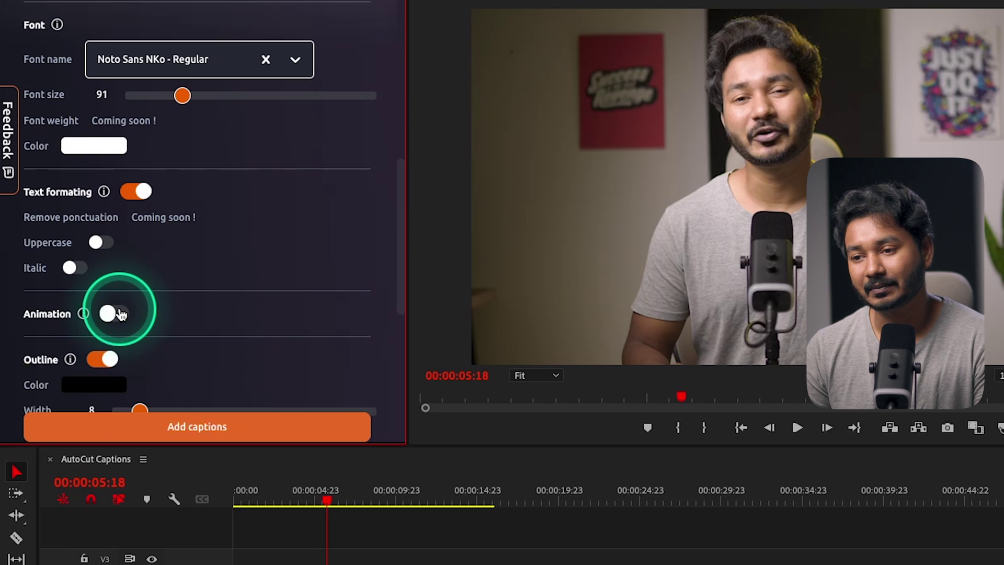
pyautogui.click(121, 314)
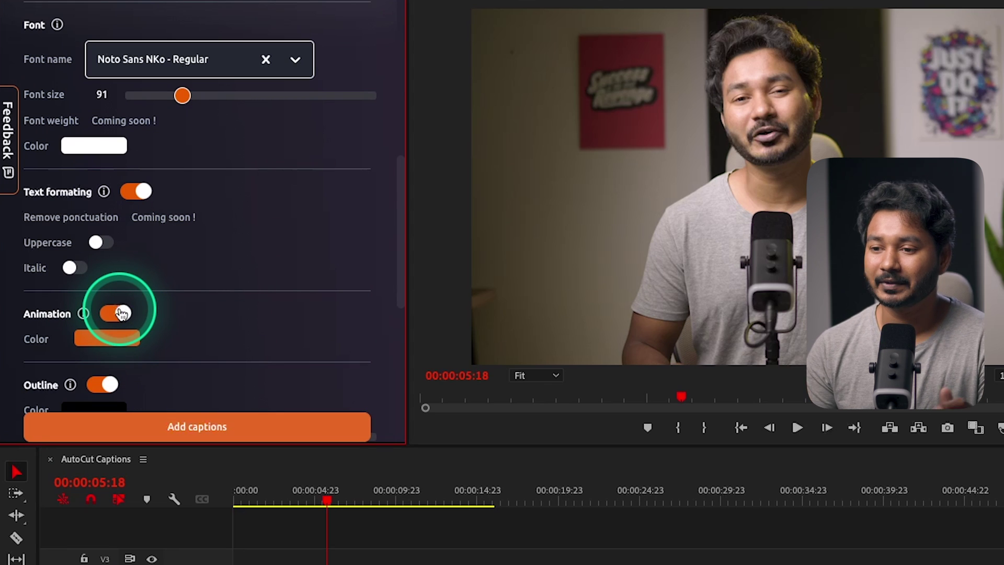
pyautogui.click(108, 339)
pyautogui.click(139, 393)
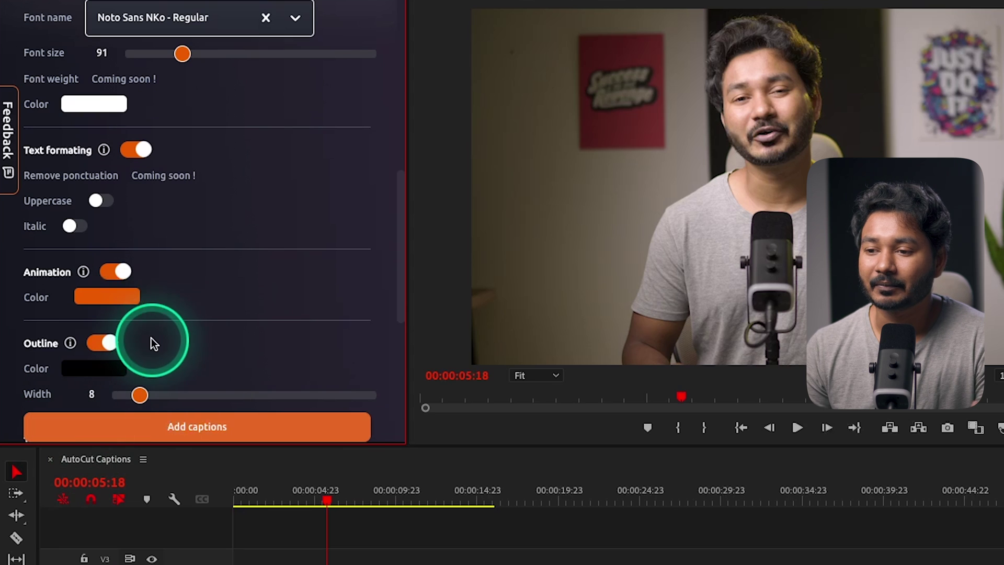
# - Turn the caption outline off, compare the caption text in the preview, and turn the outline on again
pyautogui.click(103, 343)
pyautogui.scroll(5, 235, 305)
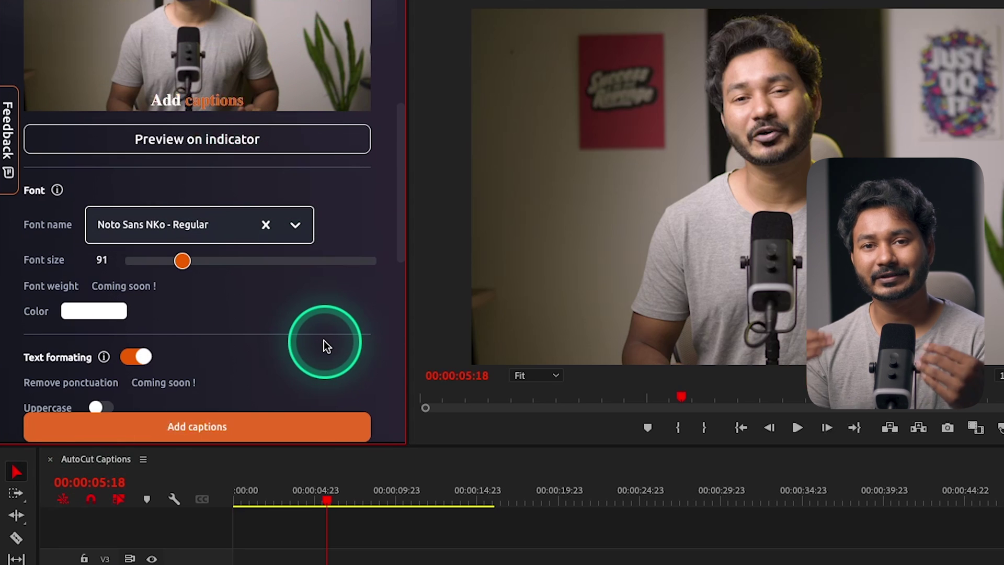
pyautogui.scroll(-5, 324, 341)
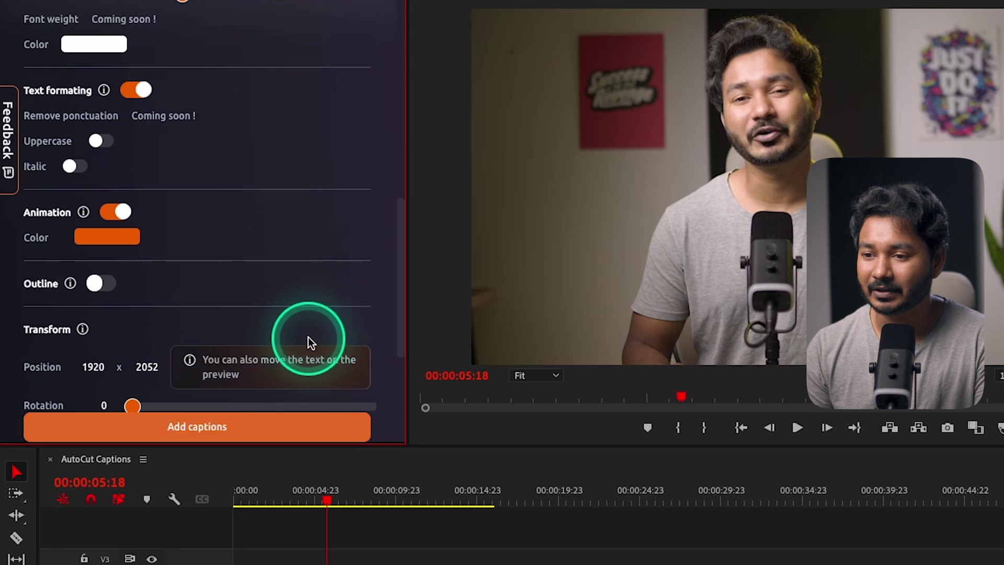
pyautogui.click(104, 282)
# - Set the caption outline's width to 4
pyautogui.click(121, 309)
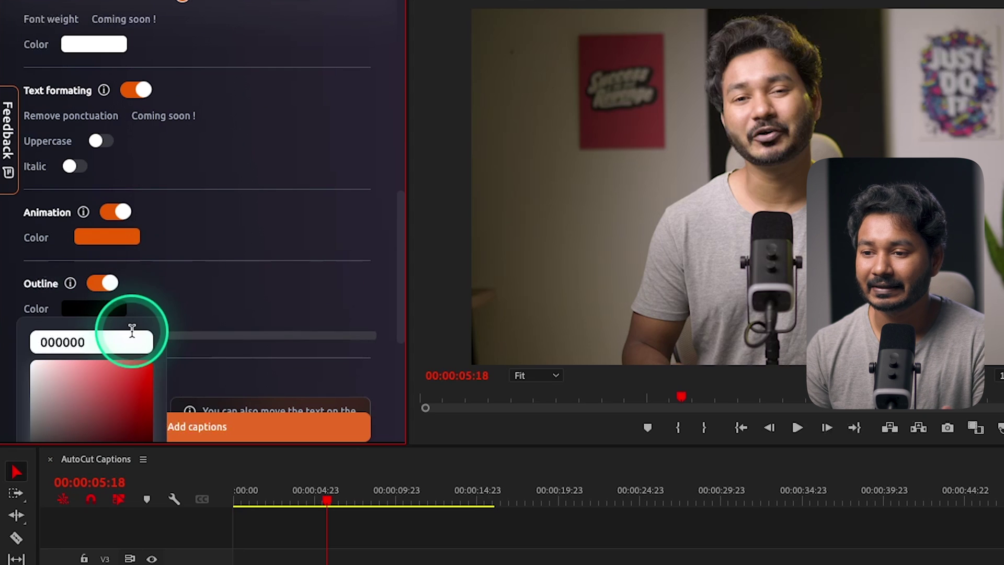
pyautogui.click(193, 303)
pyautogui.moveTo(134, 336); pyautogui.dragTo(131, 336)
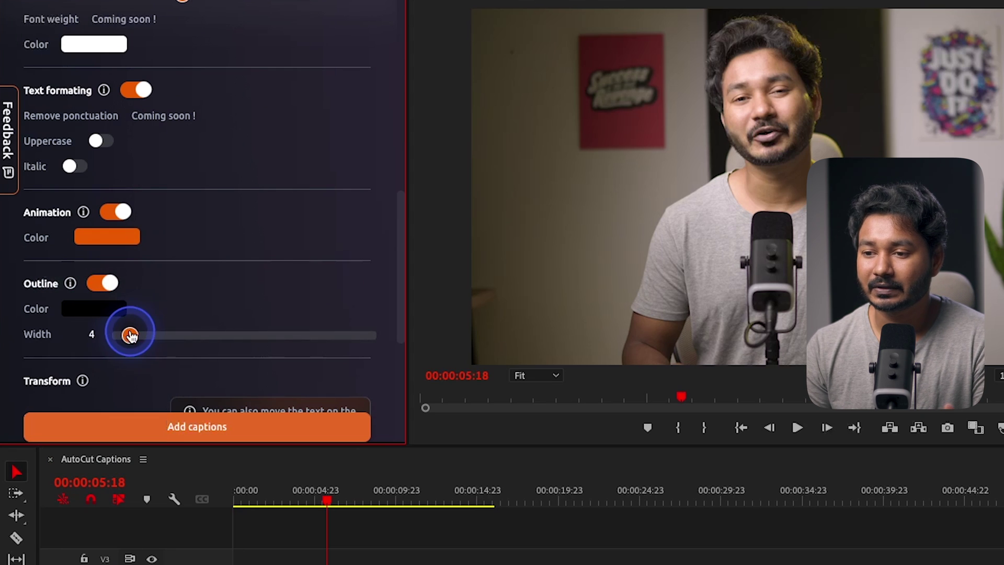
# - Try a caption outline width of 12 and check the result in the caption preview
pyautogui.scroll(5, 315, 262)
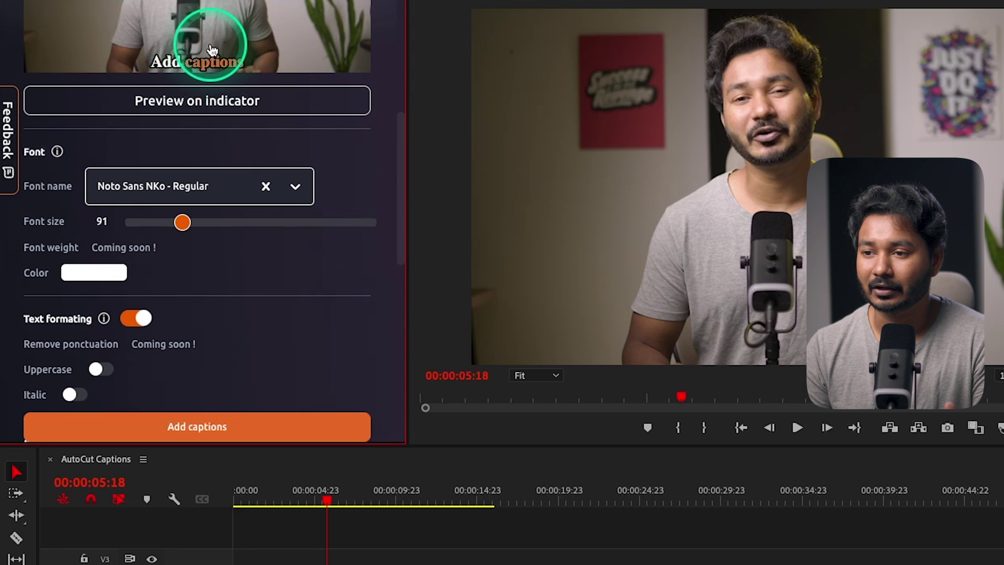
pyautogui.scroll(-4, 272, 274)
pyautogui.moveTo(130, 372); pyautogui.dragTo(153, 376)
pyautogui.scroll(7, 287, 309)
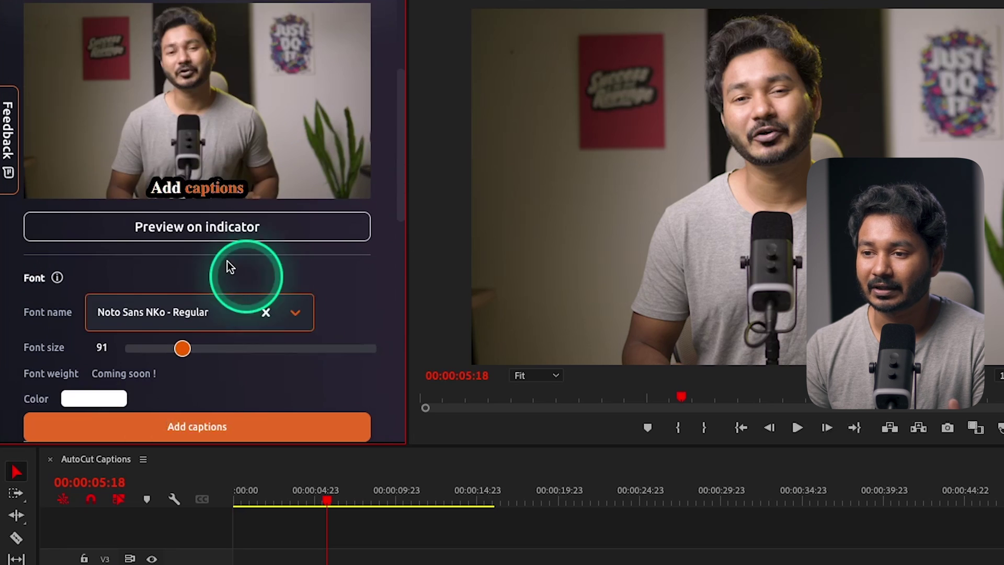
# - Set the caption outline's width to 5
pyautogui.scroll(-6, 255, 180)
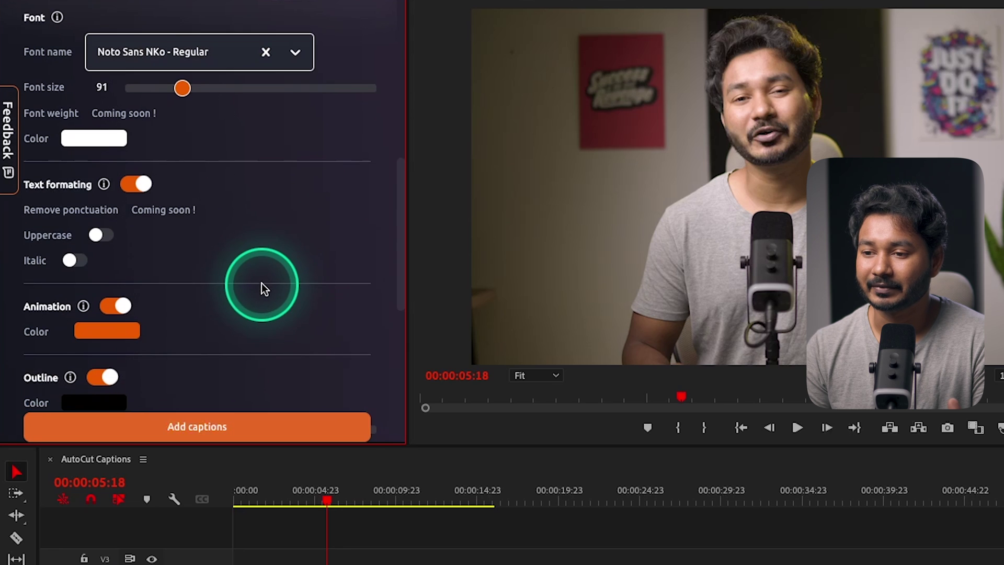
pyautogui.scroll(-3, 172, 347)
pyautogui.moveTo(151, 309); pyautogui.dragTo(138, 317)
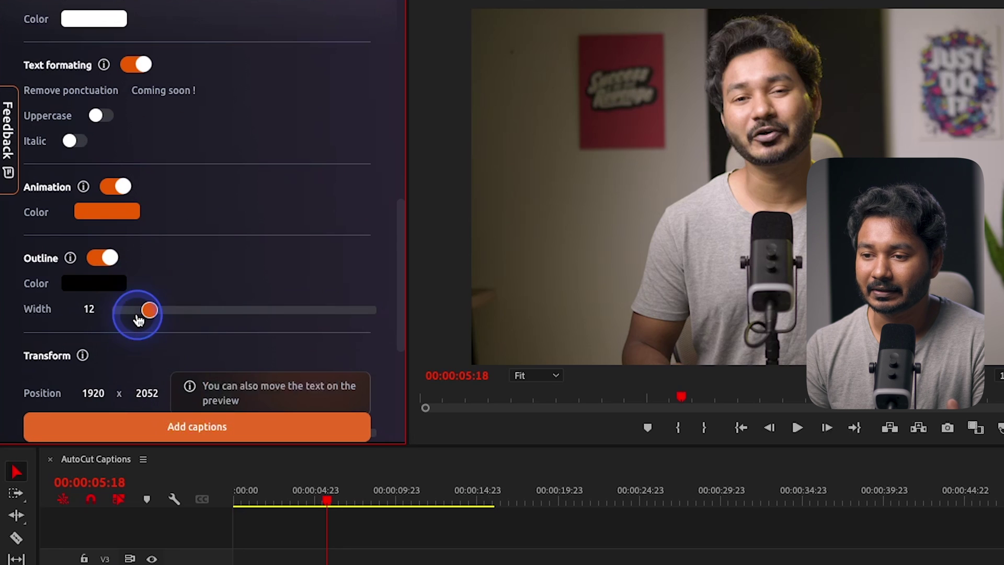
# - Review the remaining Transform, Boxes and Shadow options and add the styled captions to the sequence
pyautogui.scroll(-1, 218, 292)
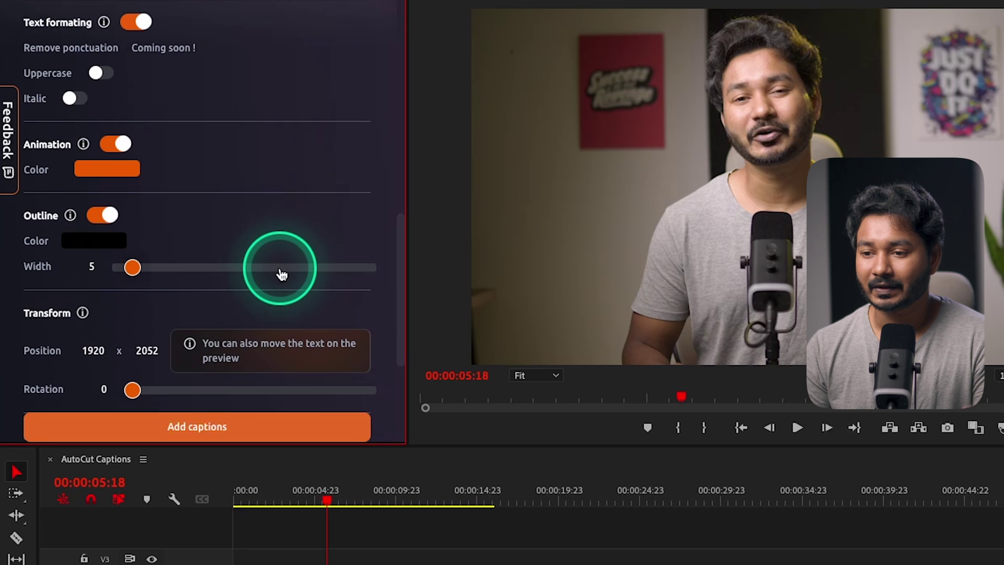
pyautogui.scroll(-1, 278, 312)
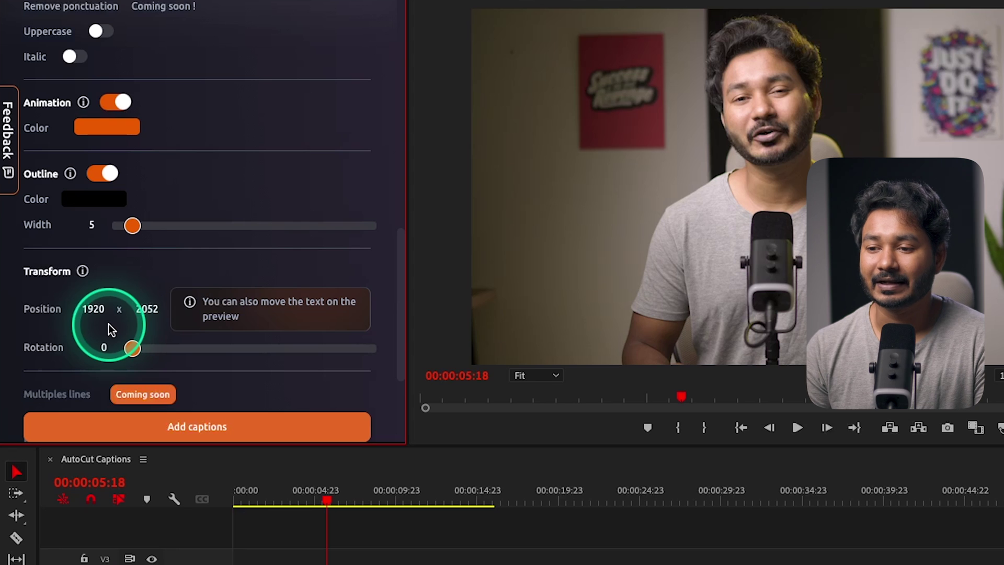
pyautogui.scroll(-2, 110, 335)
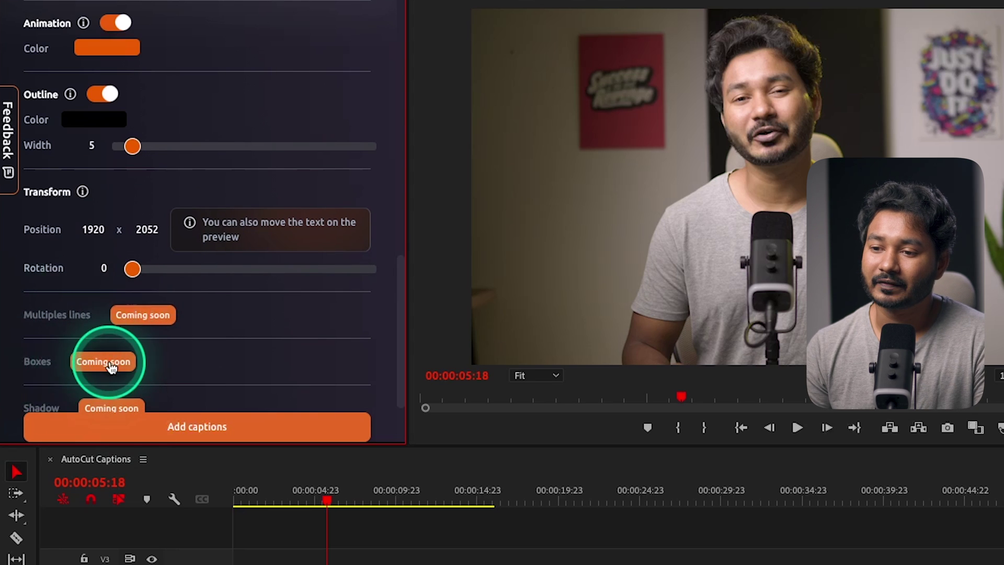
pyautogui.scroll(-2, 111, 368)
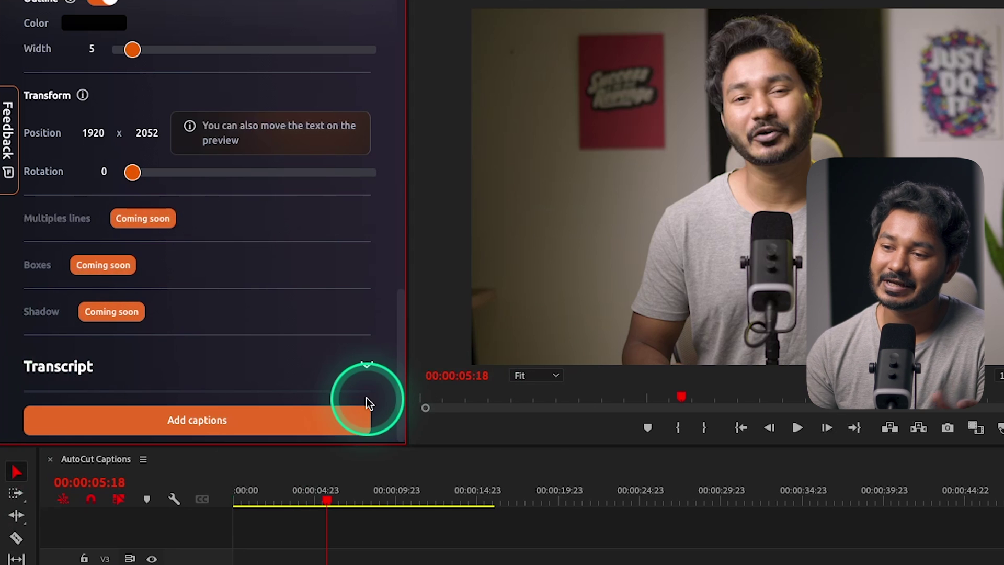
pyautogui.click(325, 426)
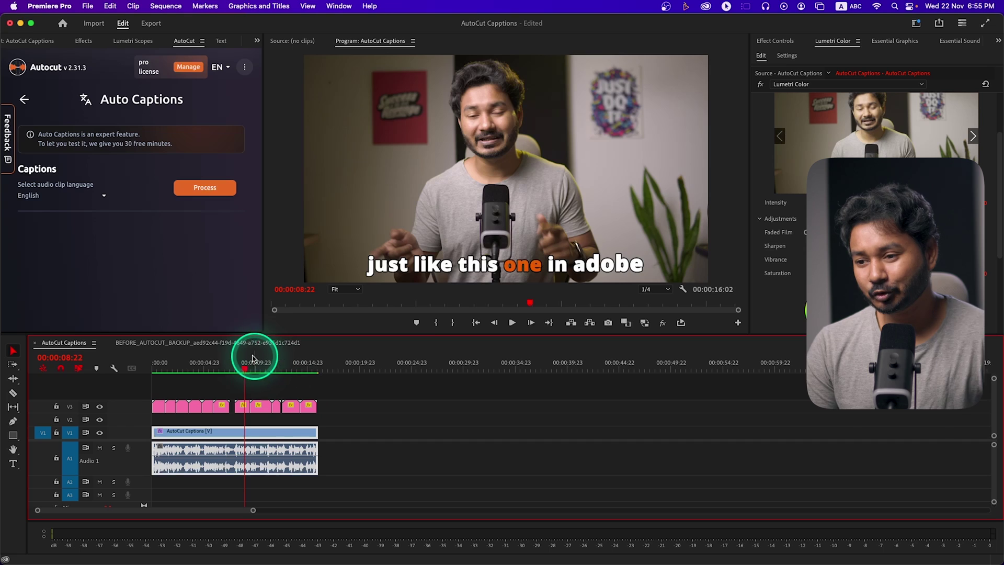
# - Play the captioned sequence from its beginning in full screen to check the animated captions, and return to the normal workspace
pyautogui.click(234, 368)
pyautogui.moveTo(218, 369); pyautogui.dragTo(104, 371)
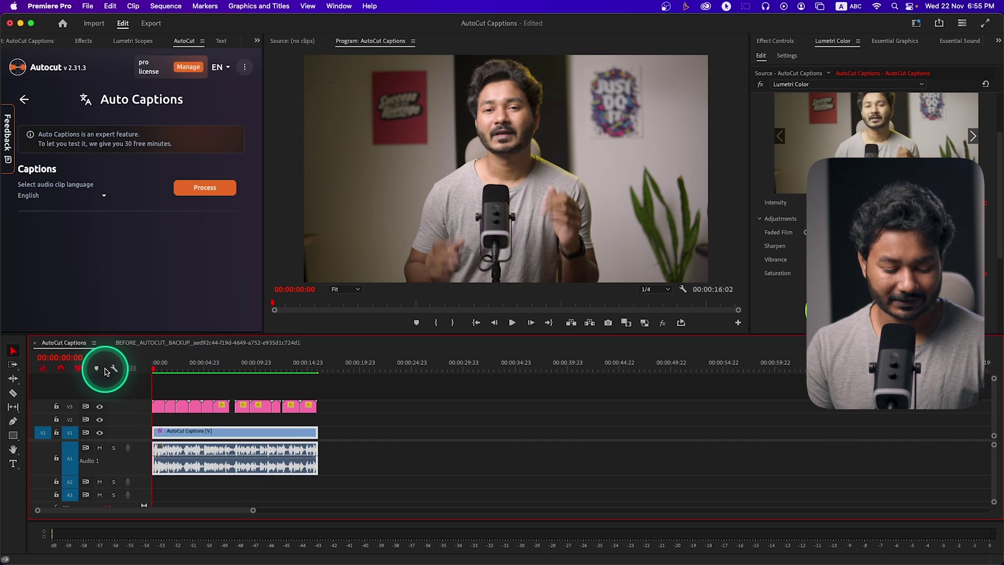
pyautogui.press('space')
pyautogui.hotkey('ctrl', '`')
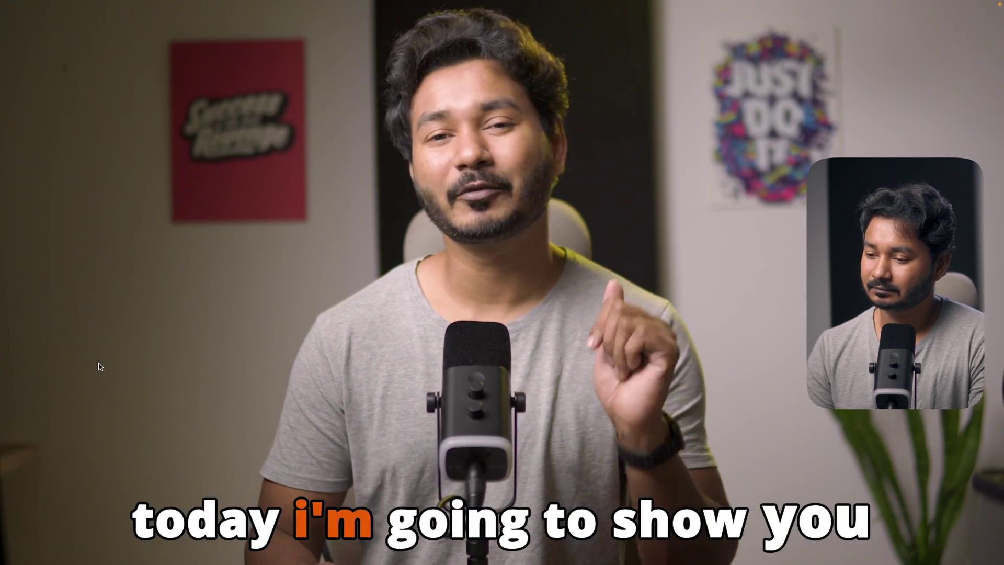
pyautogui.click(97, 361)
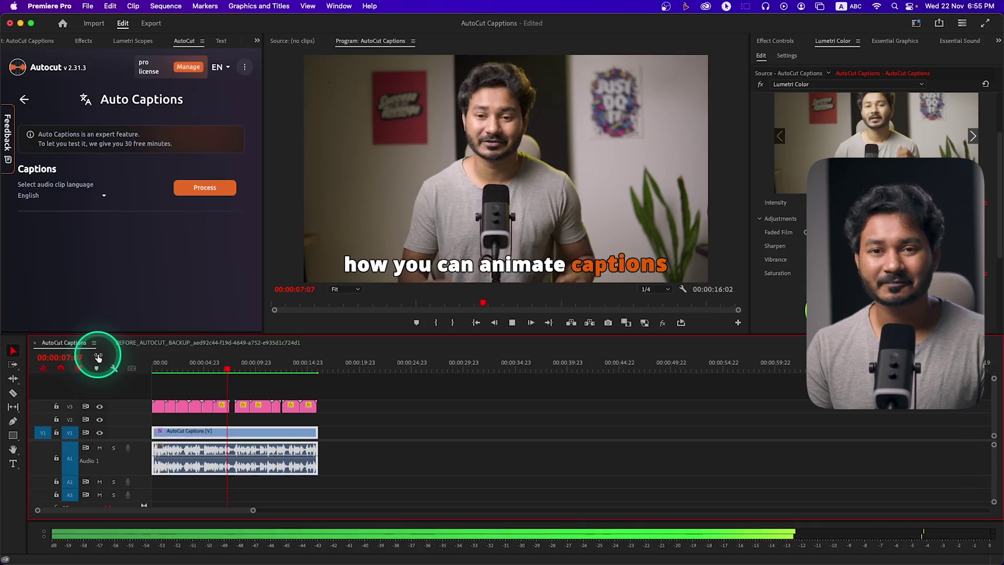
pyautogui.click(96, 364)
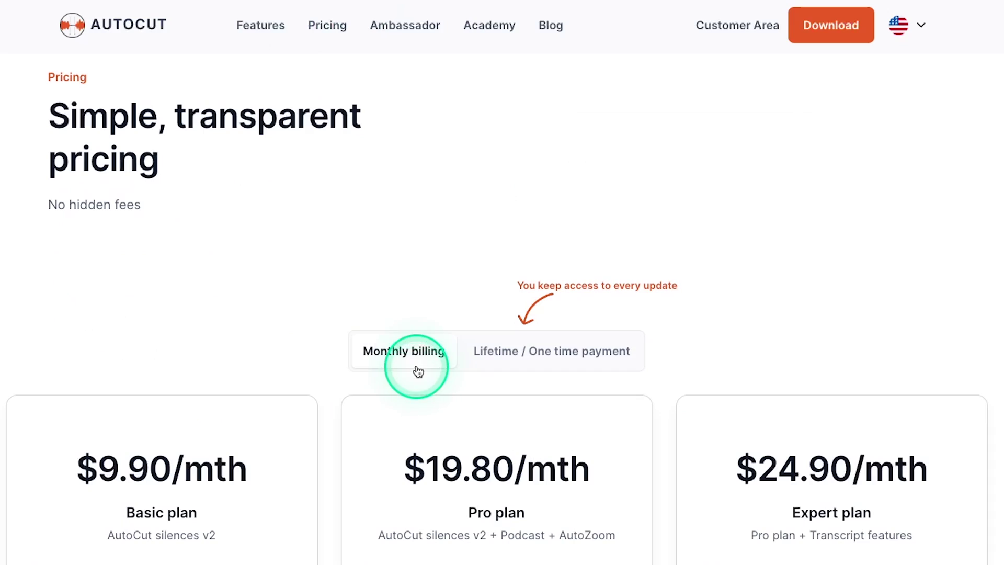
# - On the AutoCut website's pricing section, show the Lifetime / One time payment prices and highlight the Expert plan's price
pyautogui.scroll(-6, 648, 370)
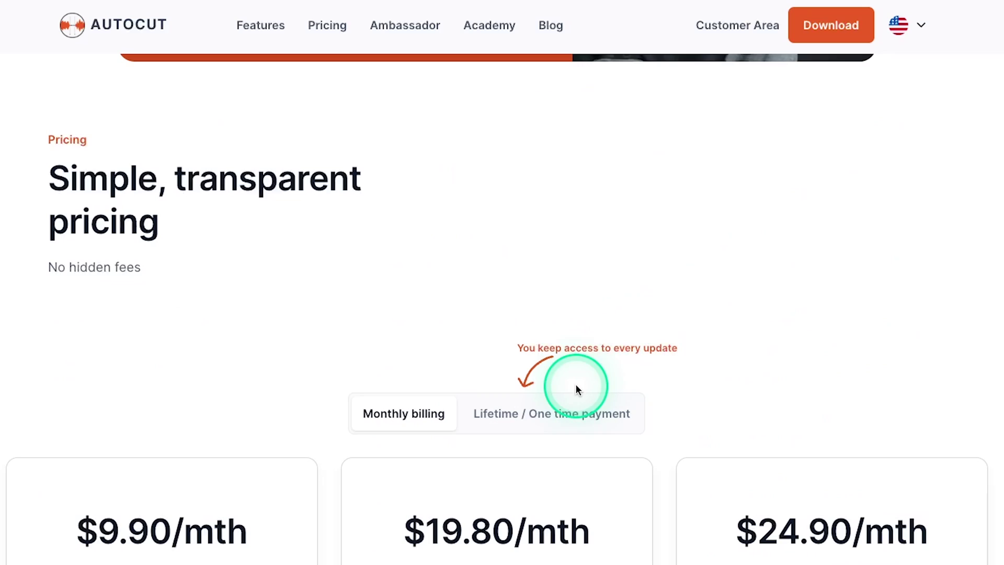
pyautogui.click(564, 411)
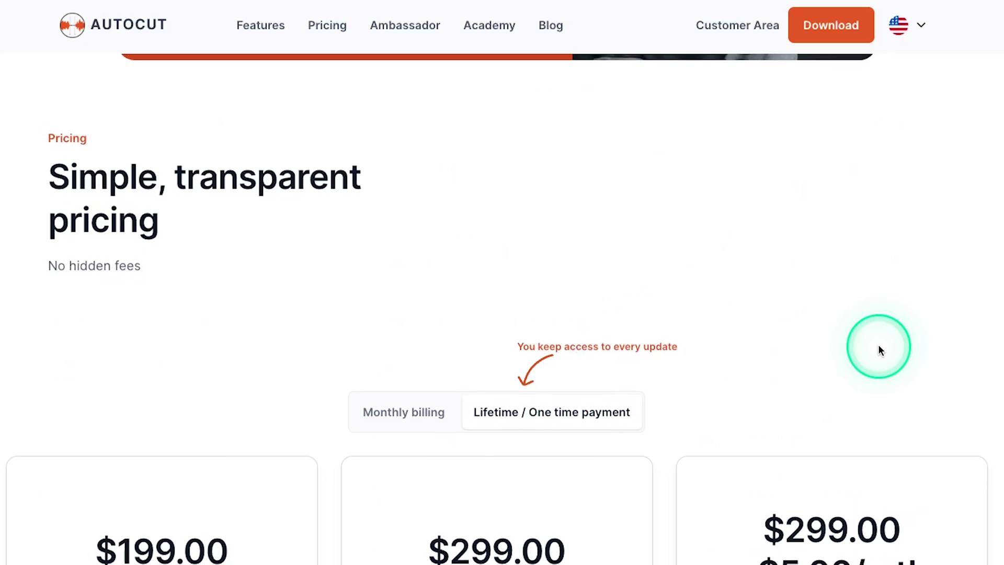
pyautogui.scroll(-3, 878, 346)
pyautogui.moveTo(785, 366); pyautogui.dragTo(873, 381)
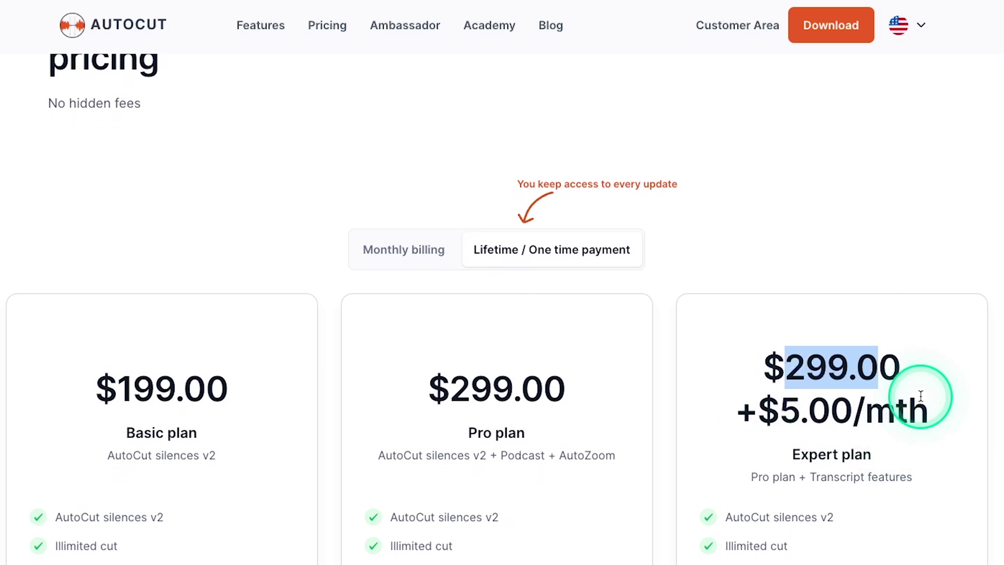
# - Compare the features included in the Basic, Pro and Expert plans, particularly AutoCut Caption and AutoCut Repeat
pyautogui.scroll(-7, 921, 395)
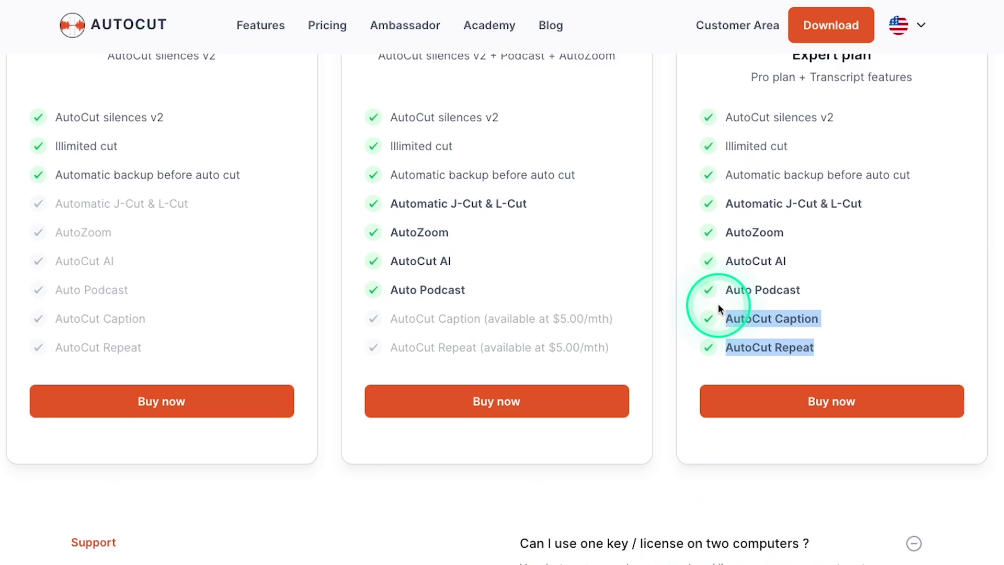
pyautogui.scroll(1, 675, 328)
pyautogui.scroll(3, 675, 324)
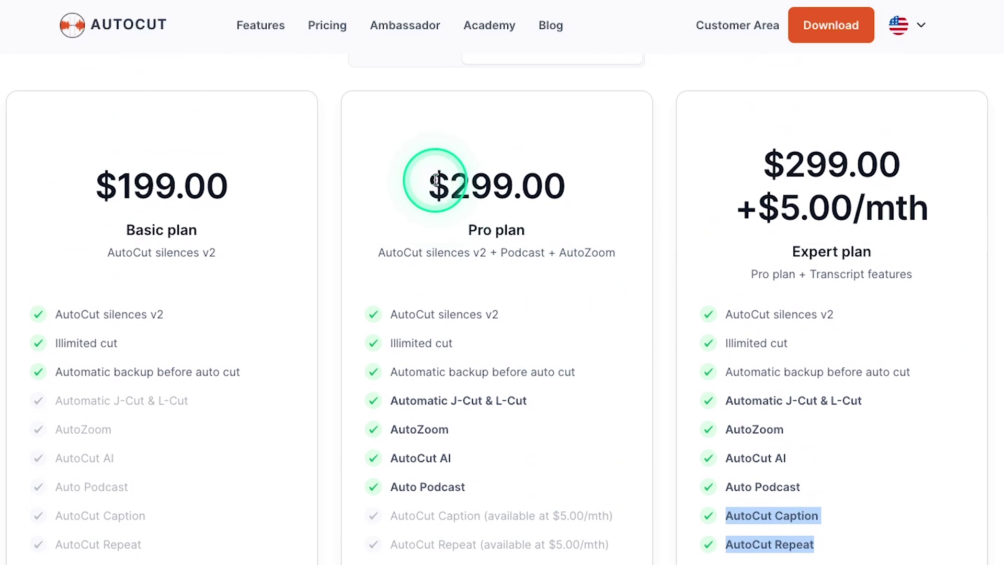